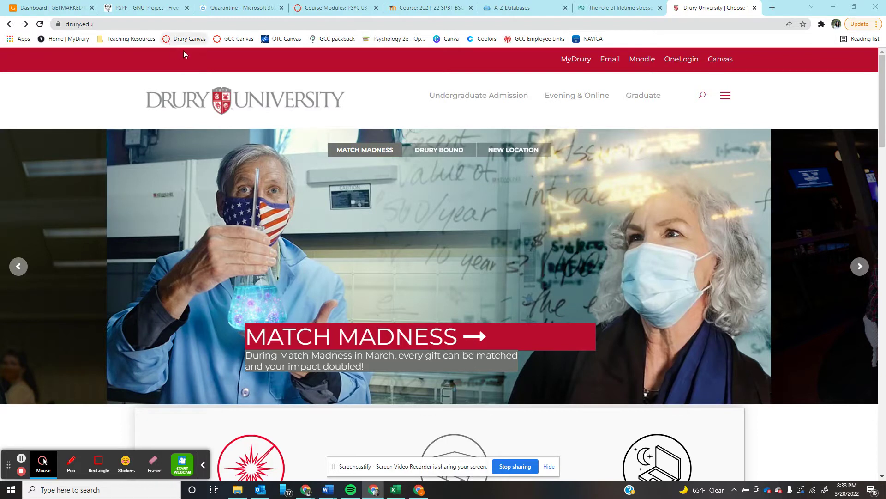
Step: Go from the Drury University homepage to the library site and open its list of research databases
click(726, 96)
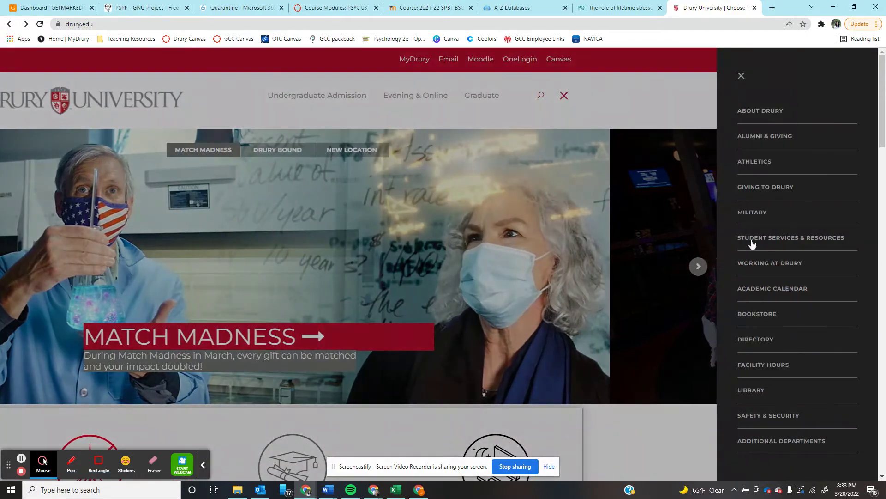
click(751, 390)
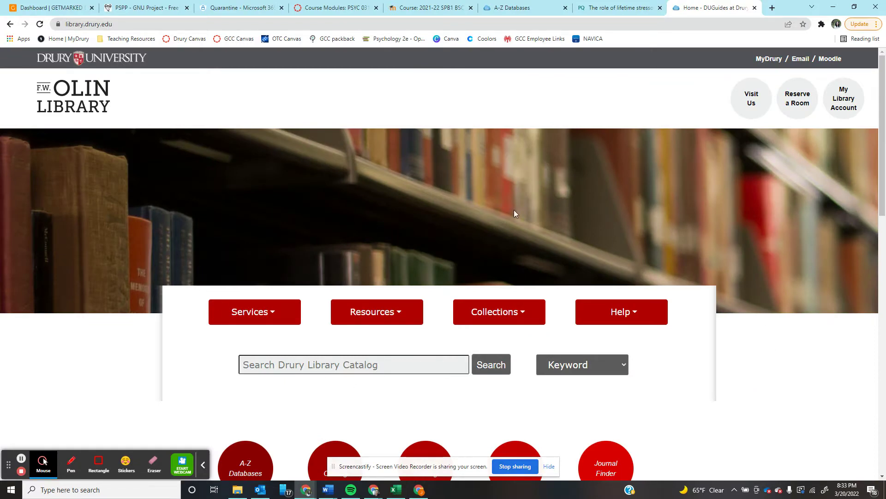
click(390, 318)
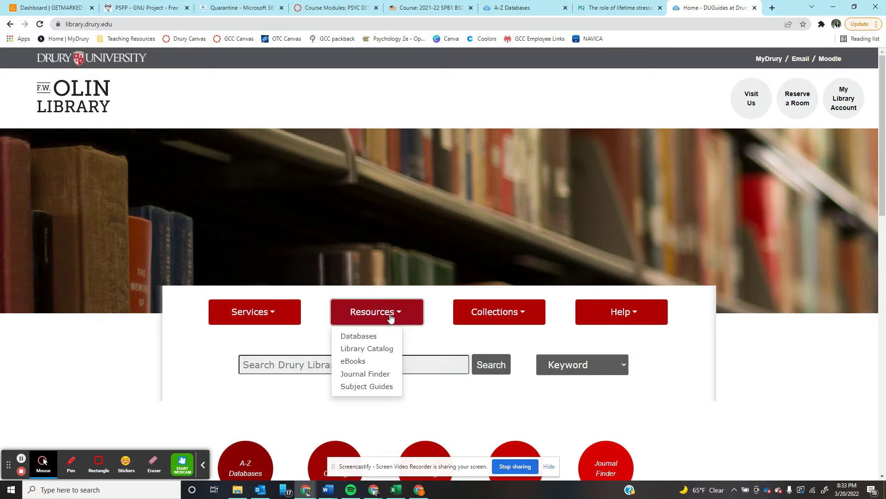
click(363, 337)
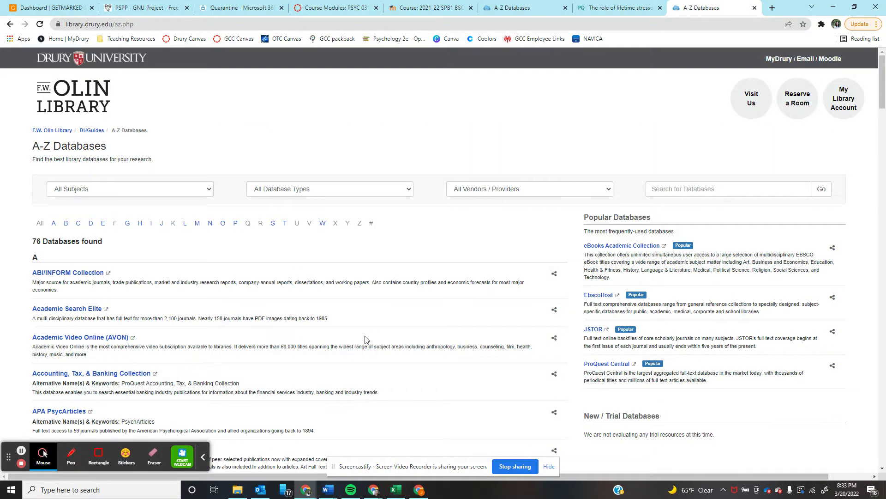
Step: Find the ProQuest Psychology Database in the A-Z database list and open it
scroll(379, 299, down, 12)
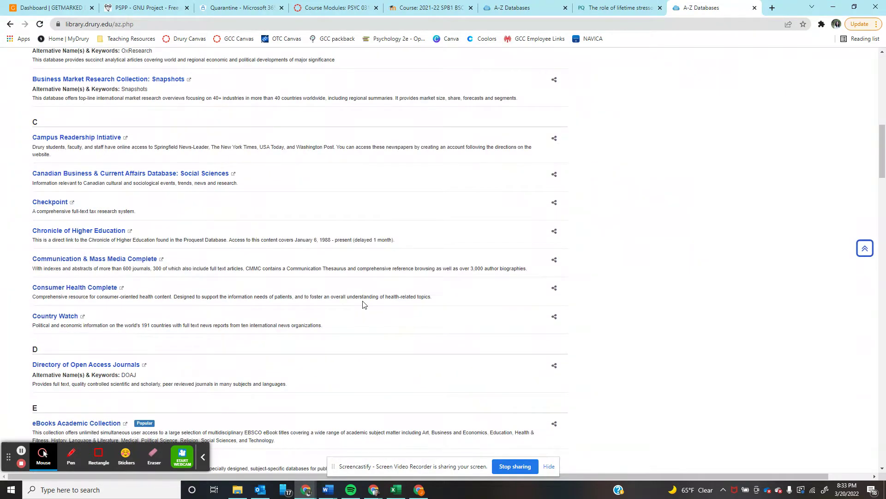
scroll(364, 305, down, 15)
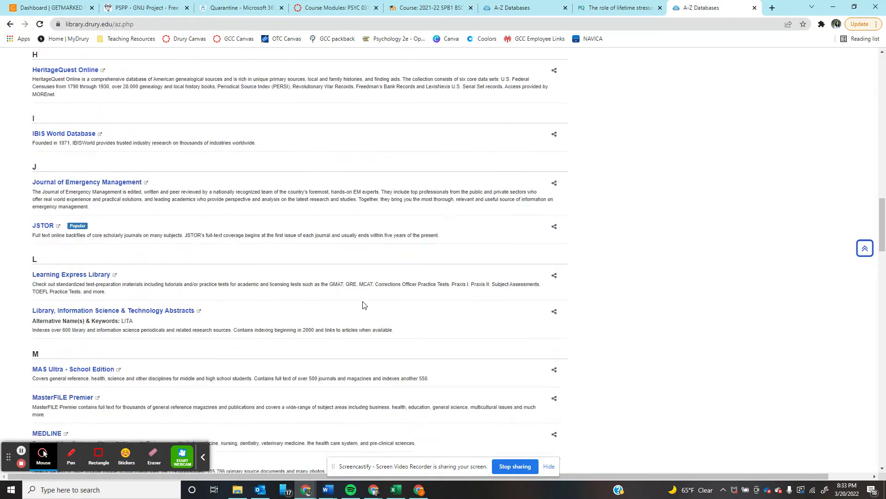
scroll(363, 304, down, 10)
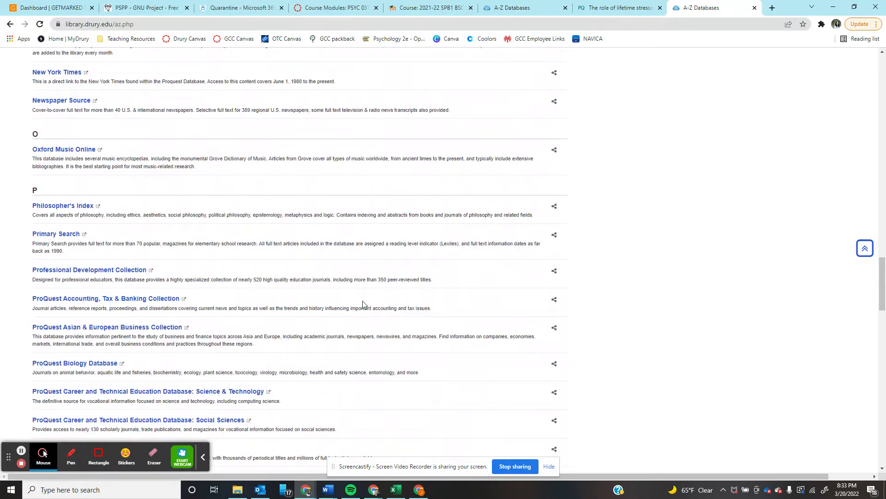
scroll(363, 303, down, 3)
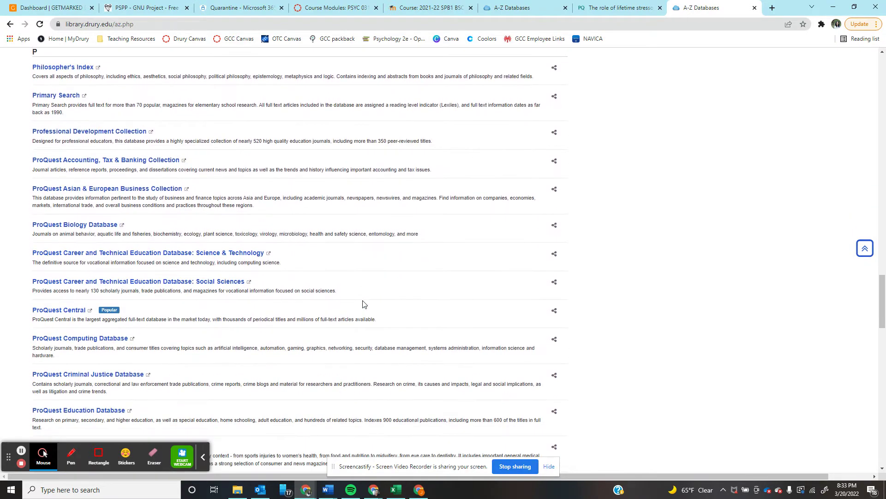
scroll(363, 304, down, 7)
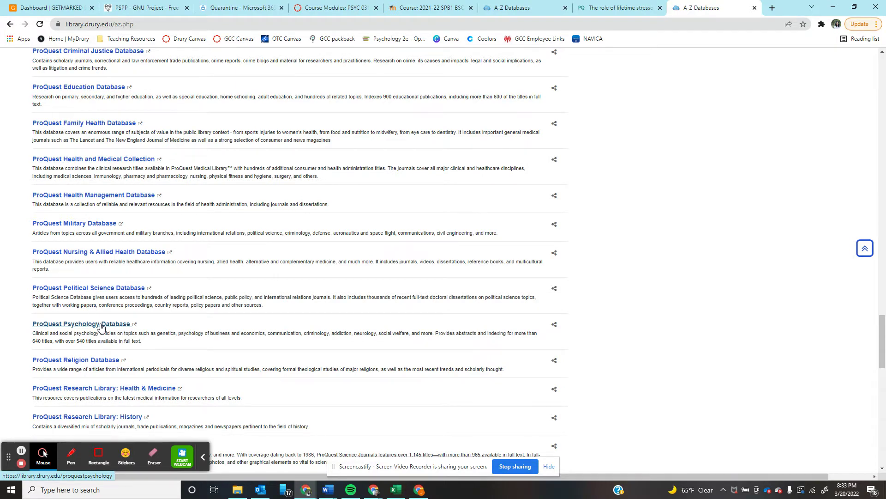
scroll(101, 326, up, 2)
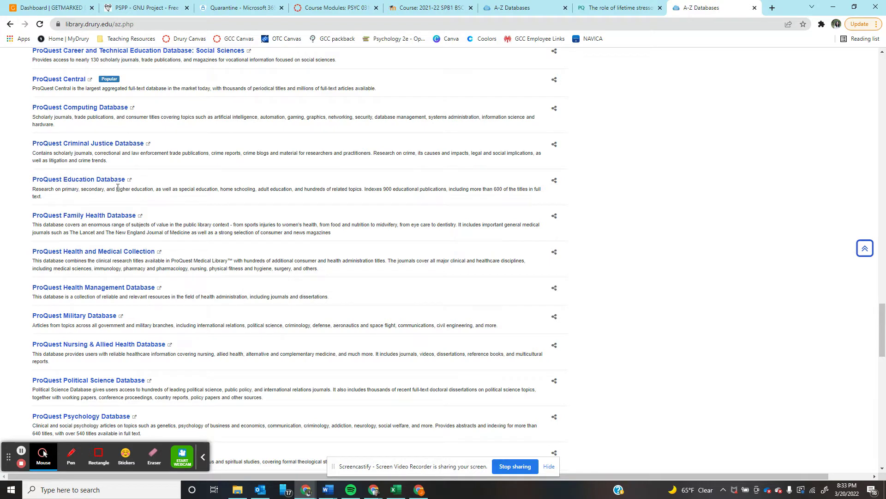
scroll(235, 255, down, 1)
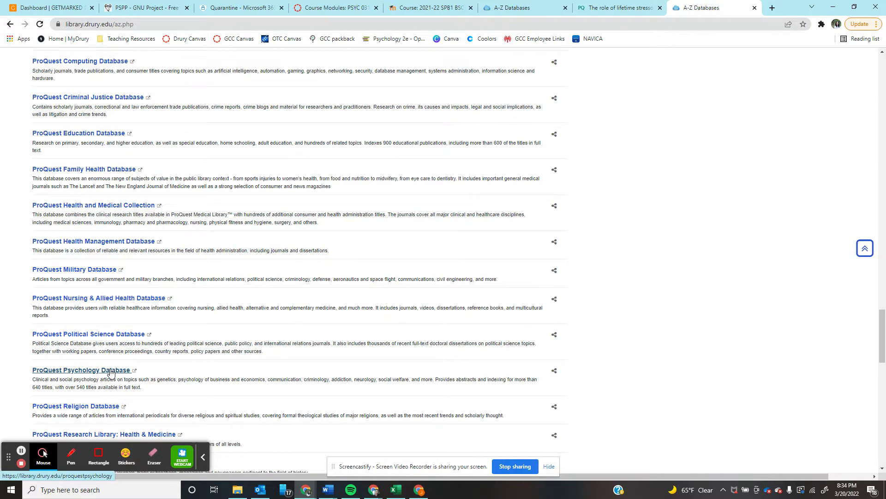
scroll(111, 372, down, 1)
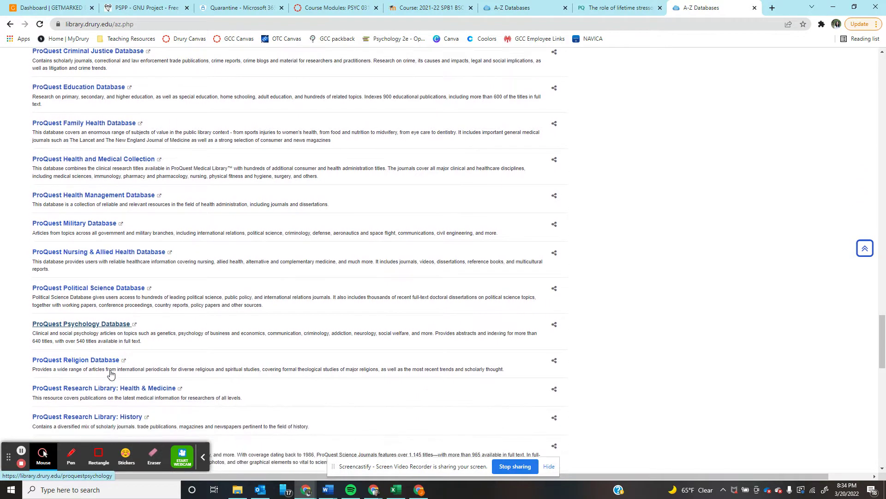
click(109, 325)
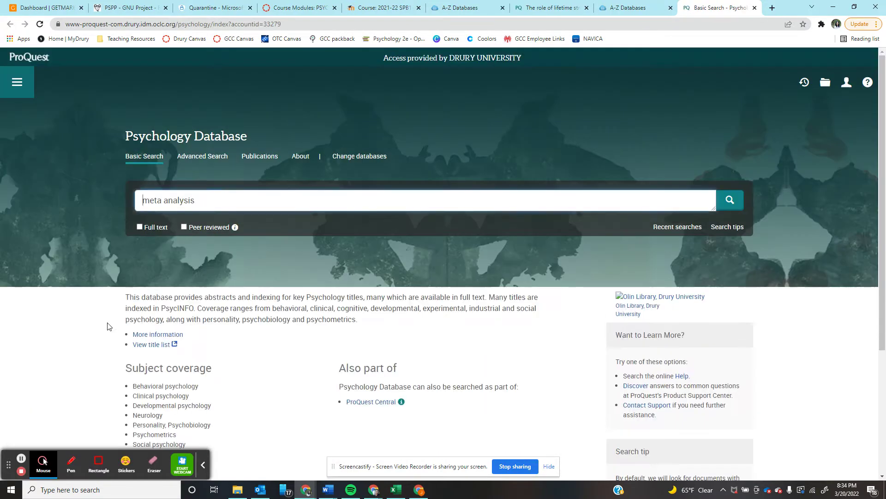
Step: Search the Psychology Database for "meta analysis"
click(189, 213)
drag(221, 214, 131, 203)
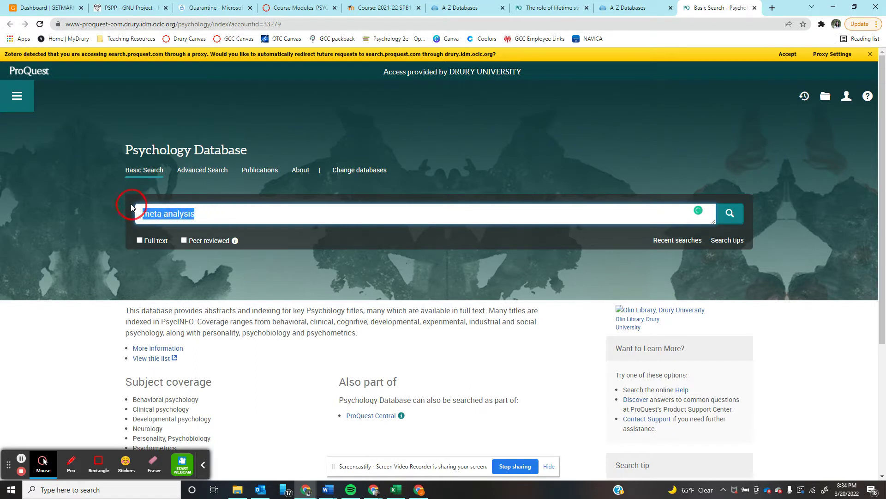
click(204, 216)
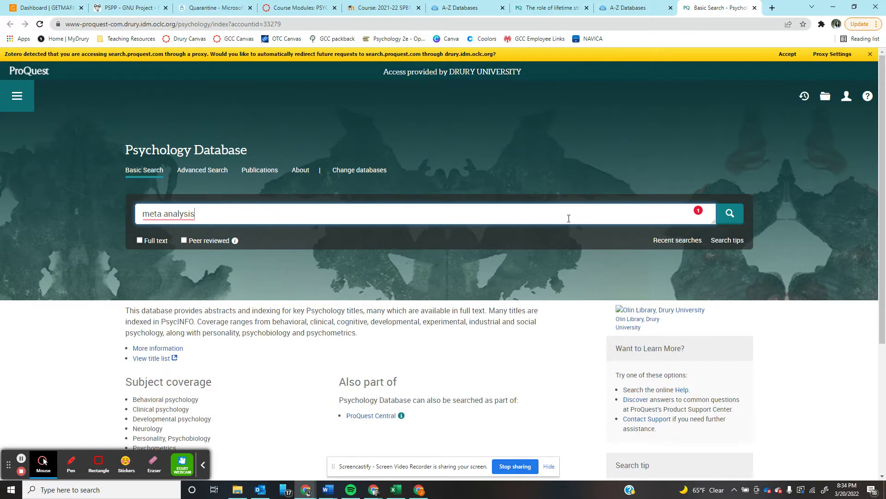
click(731, 214)
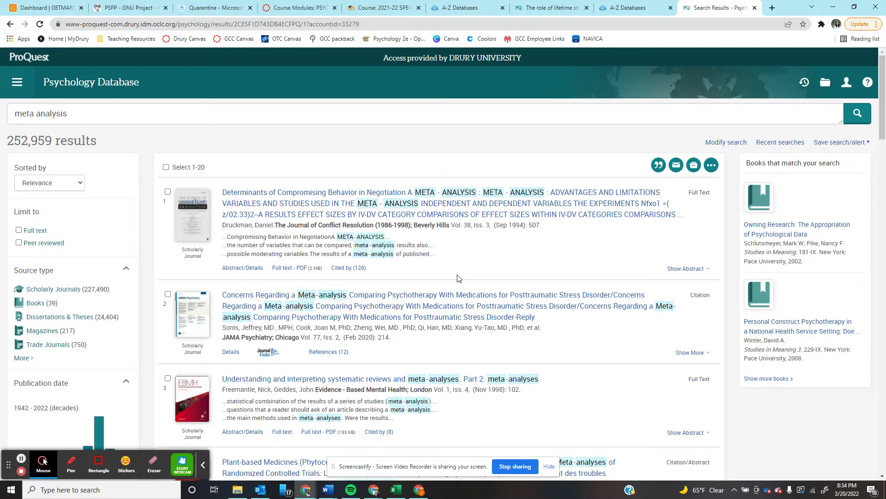
Step: Limit the search results to scholarly journals with a publication date from 2010 onward
click(65, 292)
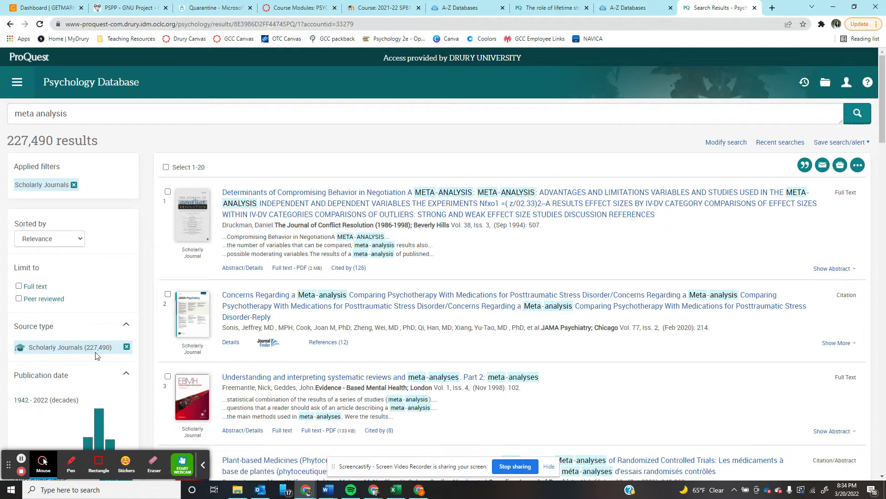
scroll(96, 349, down, 2)
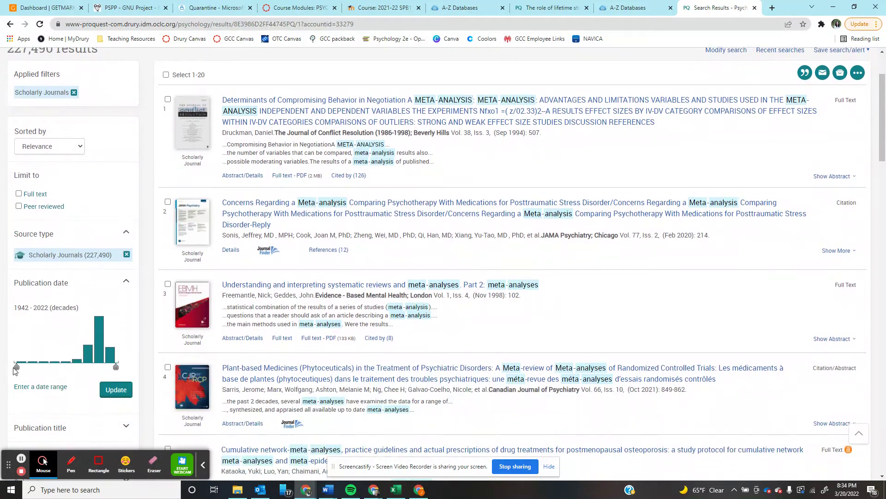
mouse_move(17, 370)
drag(17, 369, 94, 372)
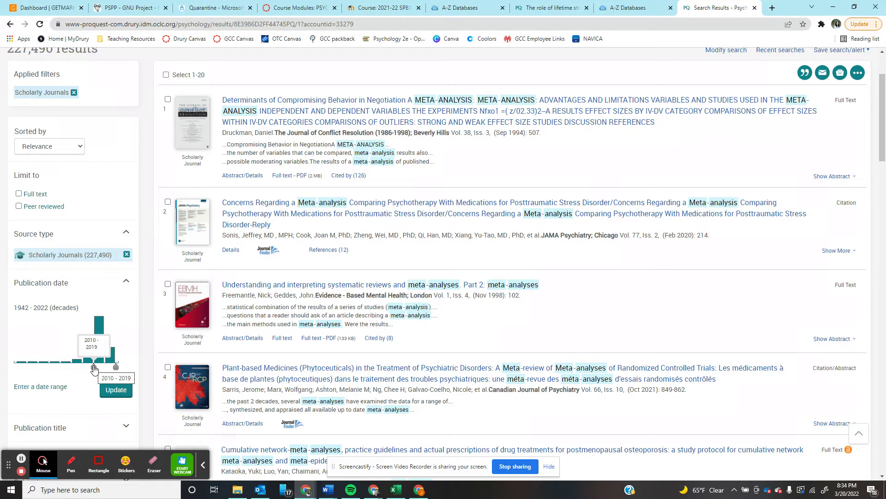
click(117, 391)
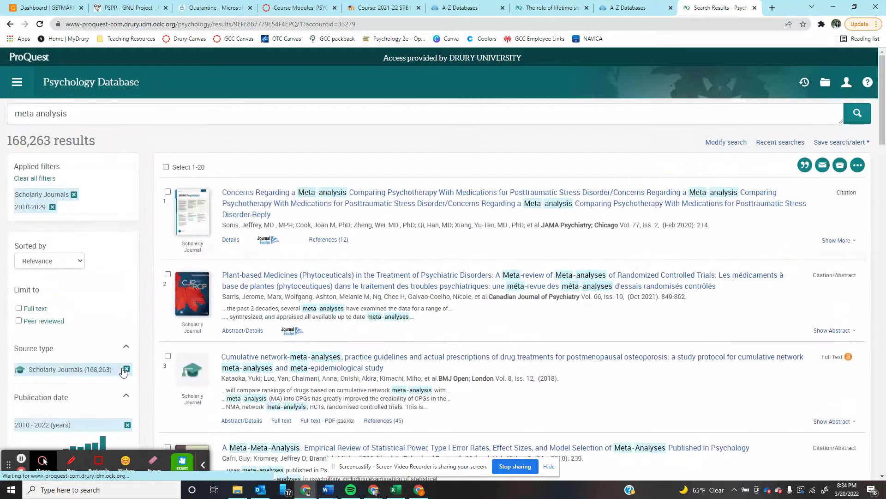
Step: Filter the search results by language to English only
scroll(123, 372, down, 2)
scroll(122, 372, down, 4)
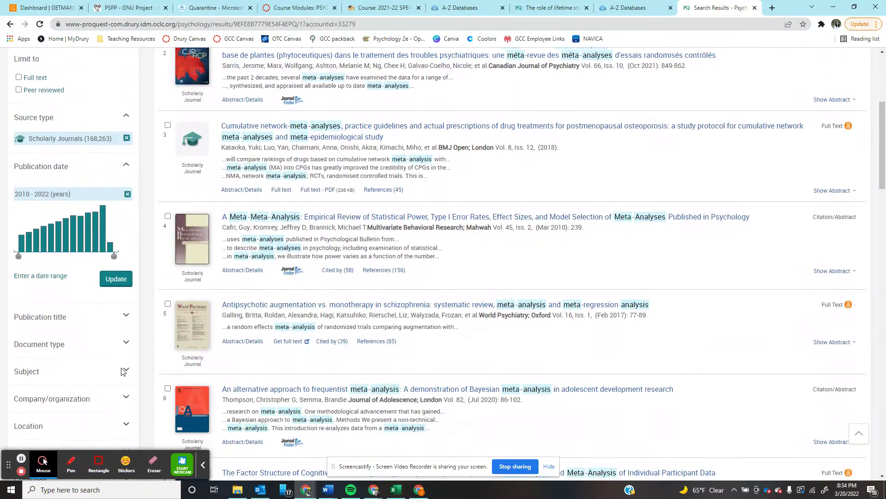
scroll(122, 372, down, 1)
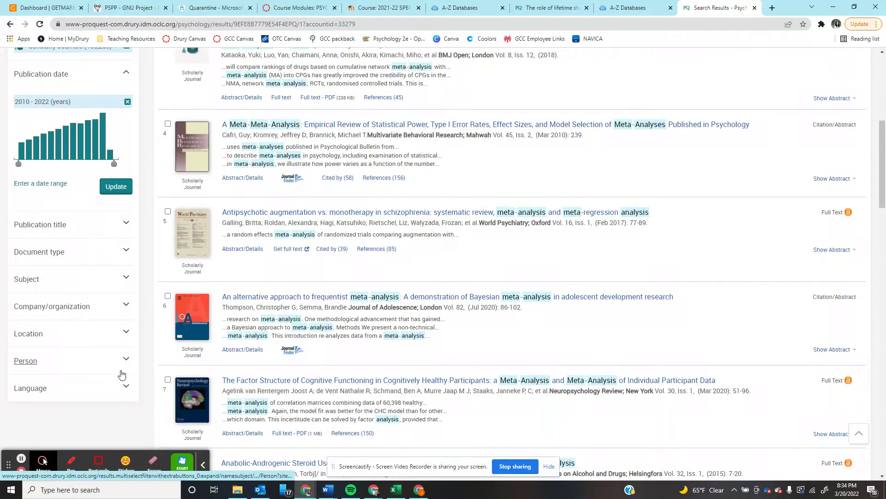
click(129, 388)
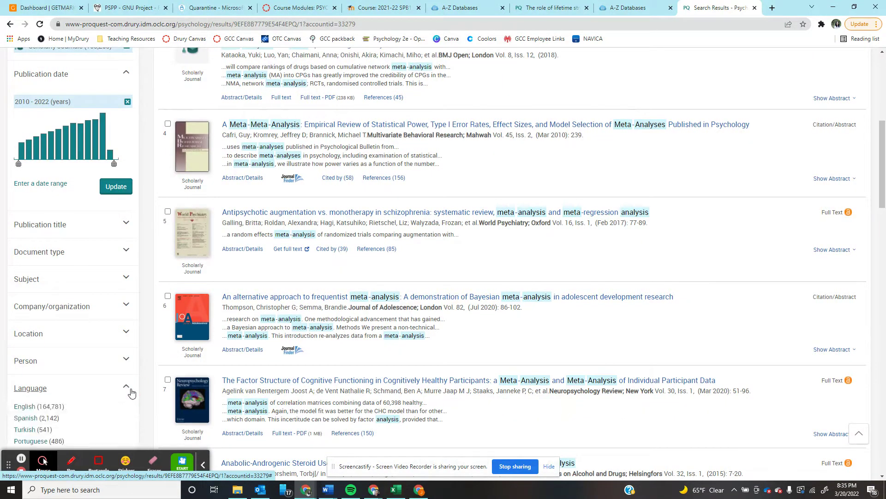
scroll(131, 392, down, 2)
click(27, 315)
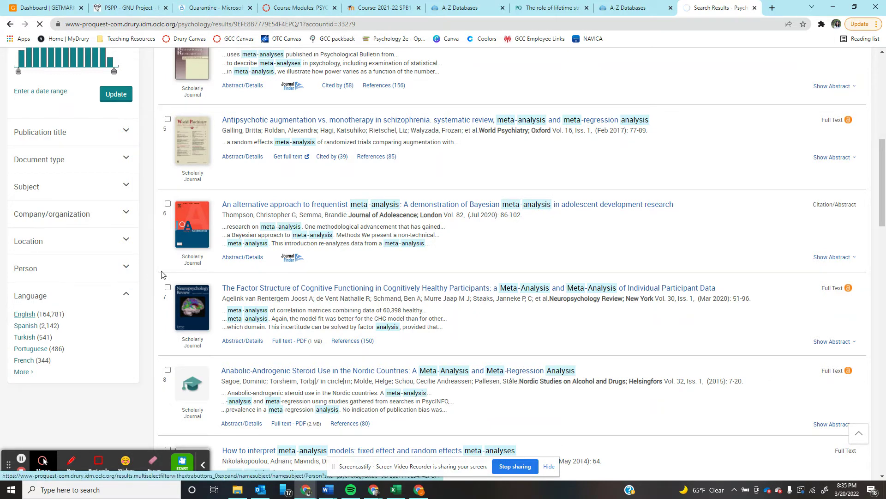
click(26, 314)
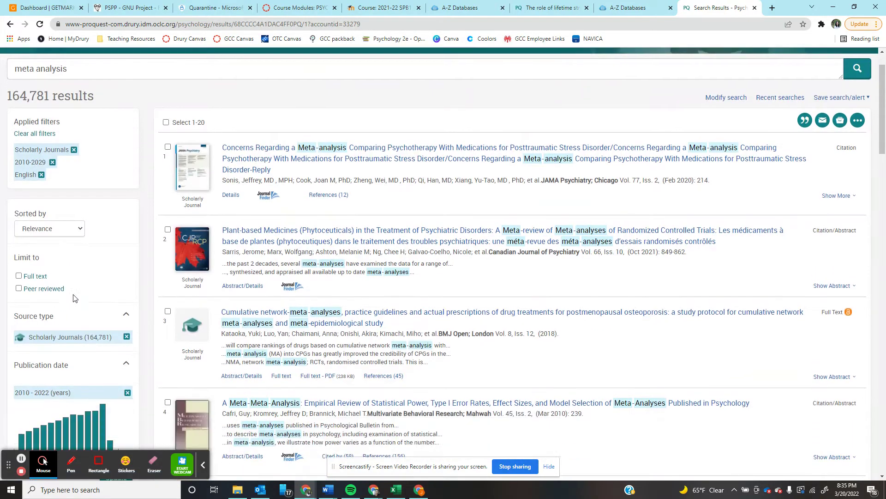
Step: Expand the Subject filter for the search results and open its full list of subjects
scroll(74, 297, down, 9)
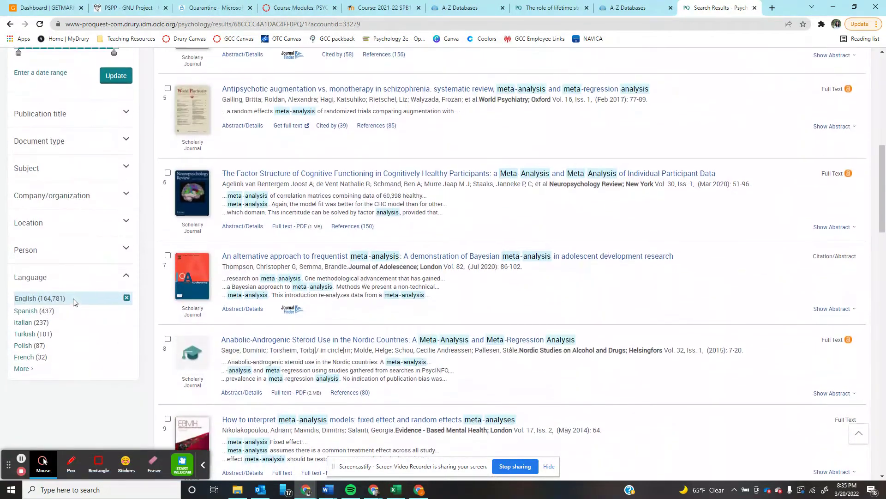
scroll(74, 302, up, 1)
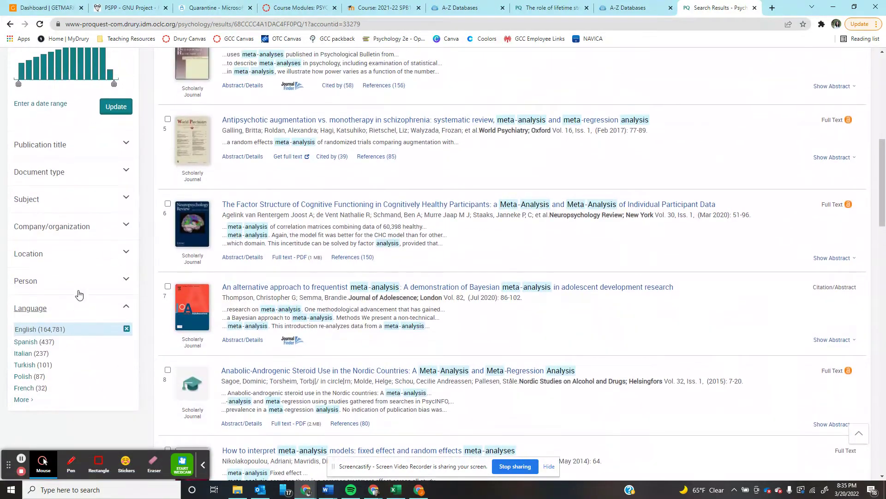
click(127, 198)
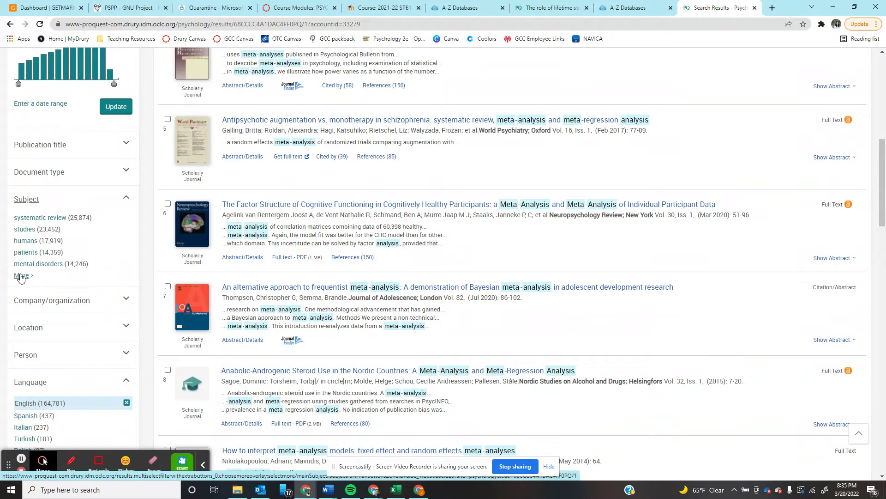
click(20, 276)
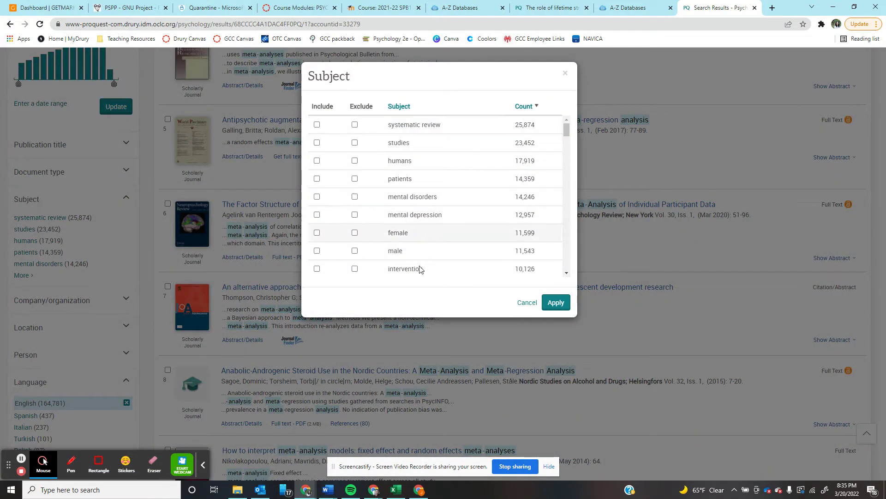
Step: Find the subject "stress" in the subject list and mark it for inclusion
scroll(420, 218, down, 1)
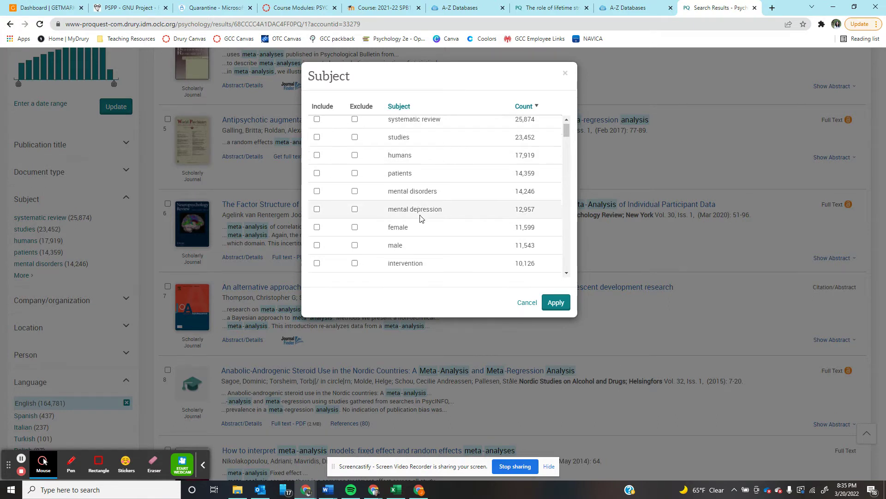
scroll(420, 218, down, 2)
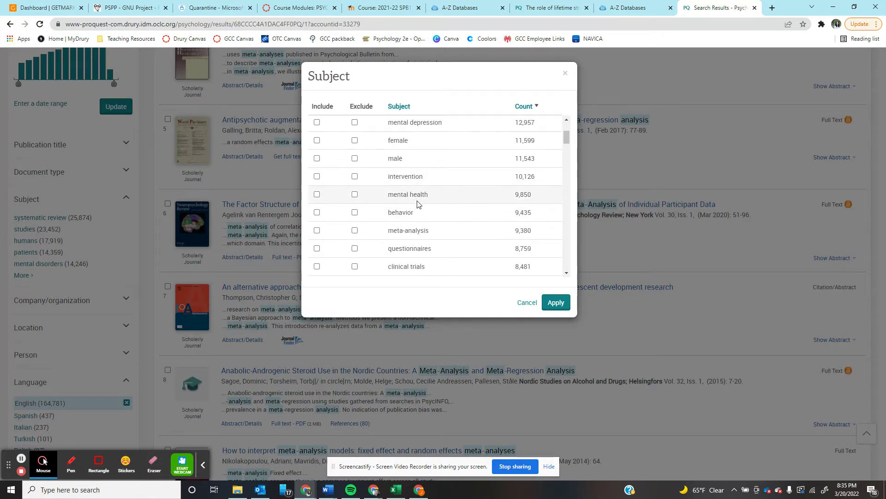
scroll(417, 204, down, 1)
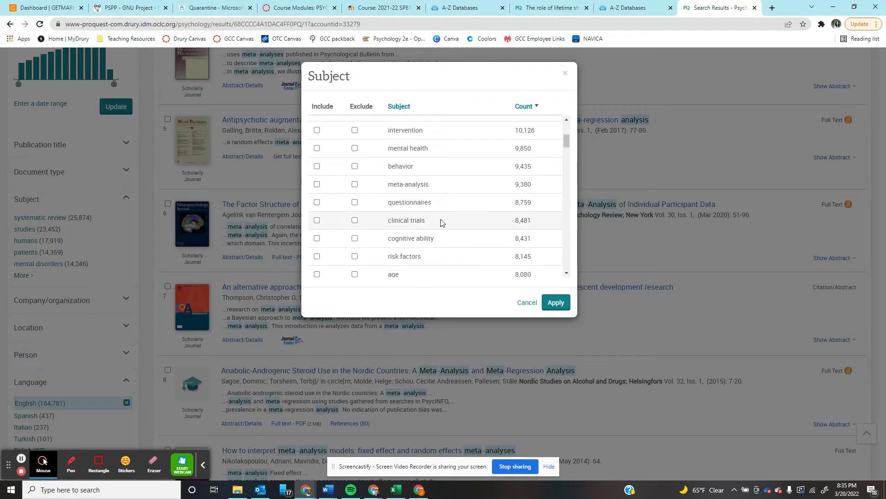
scroll(442, 222, down, 2)
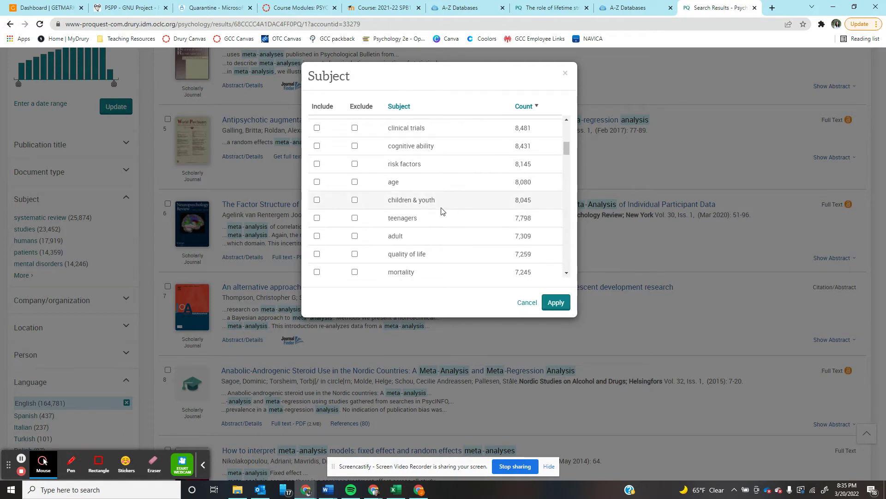
scroll(442, 217, down, 4)
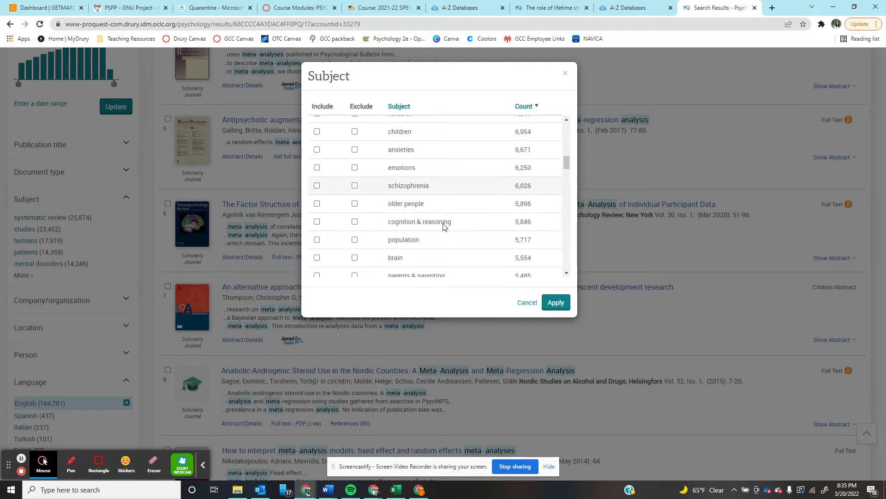
scroll(443, 226, down, 5)
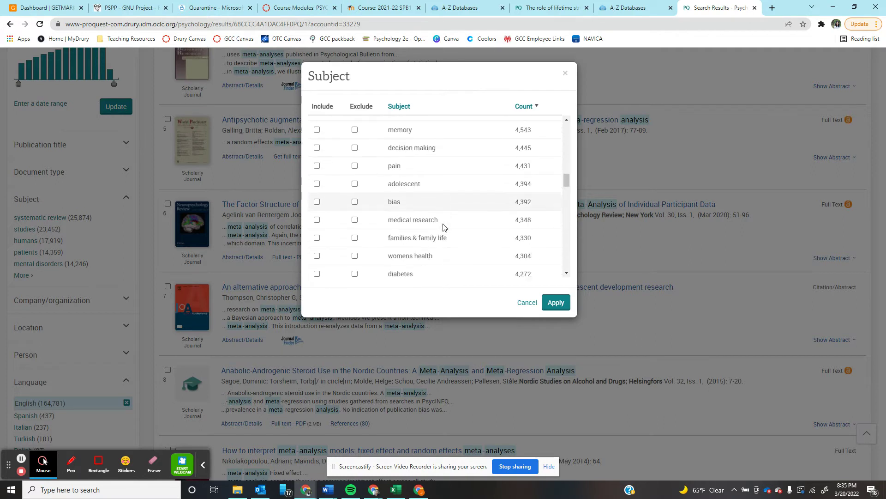
scroll(444, 226, down, 5)
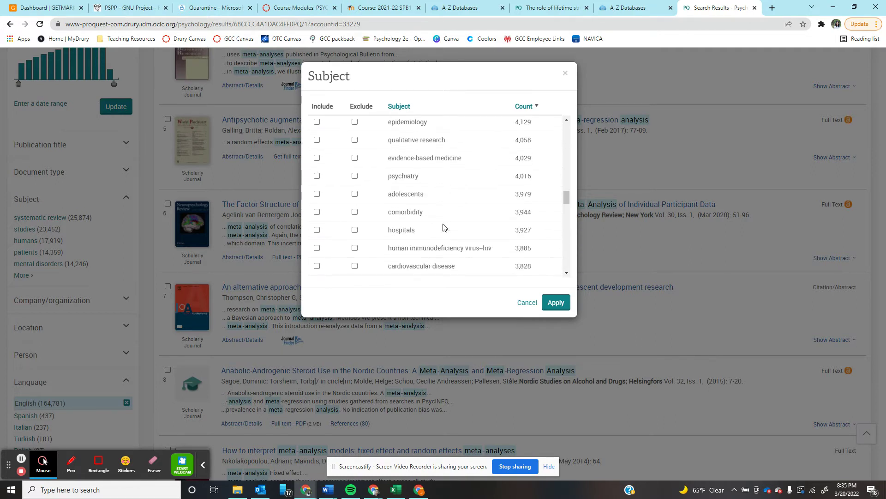
scroll(443, 226, down, 2)
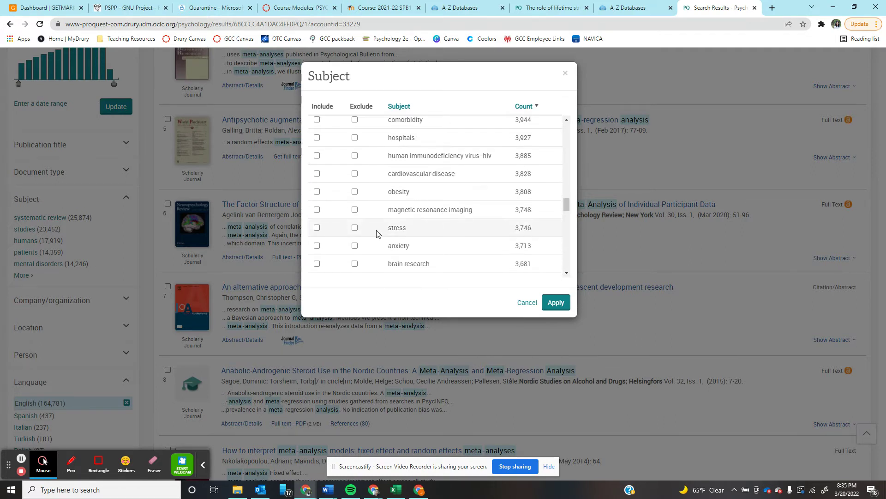
click(317, 228)
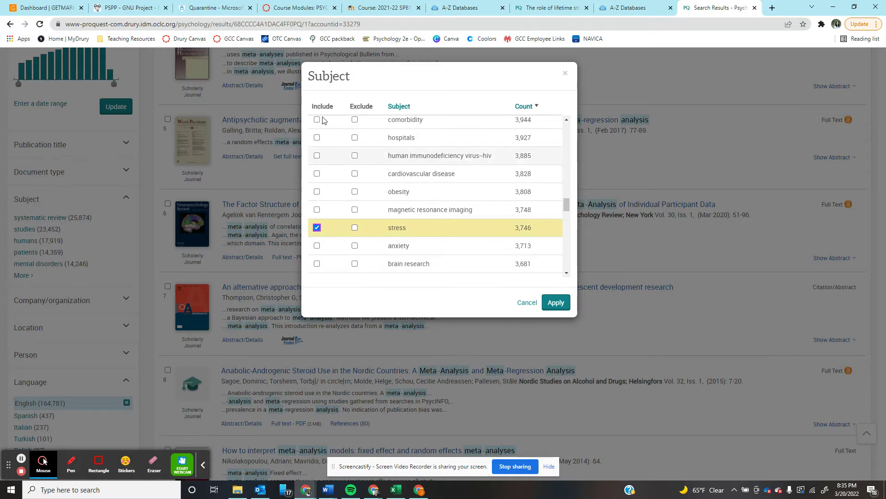
Step: Look through the remaining subjects, apply the subject filter, and skim the narrowed article list
scroll(353, 248, down, 2)
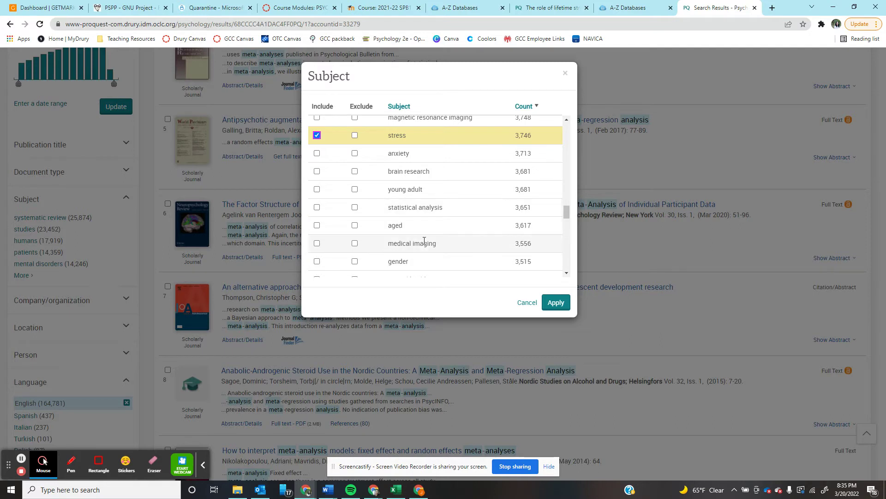
scroll(427, 237, down, 2)
scroll(476, 245, down, 3)
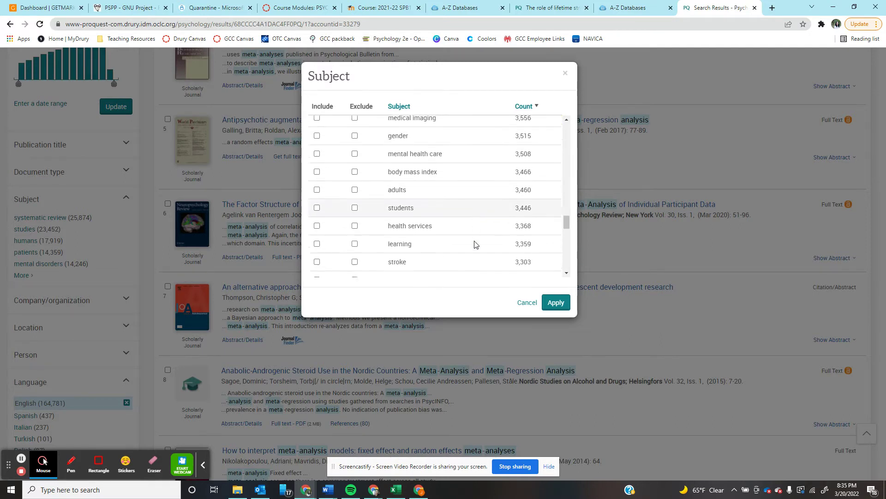
scroll(475, 246, down, 10)
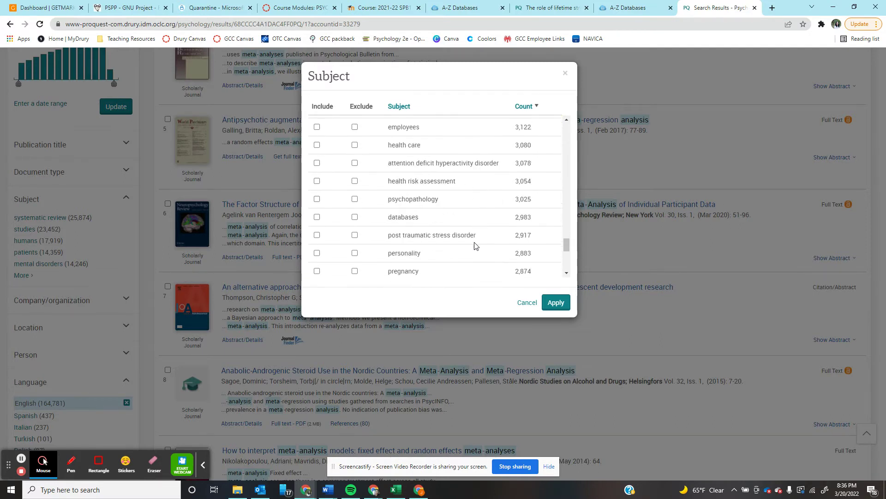
scroll(475, 246, up, 1)
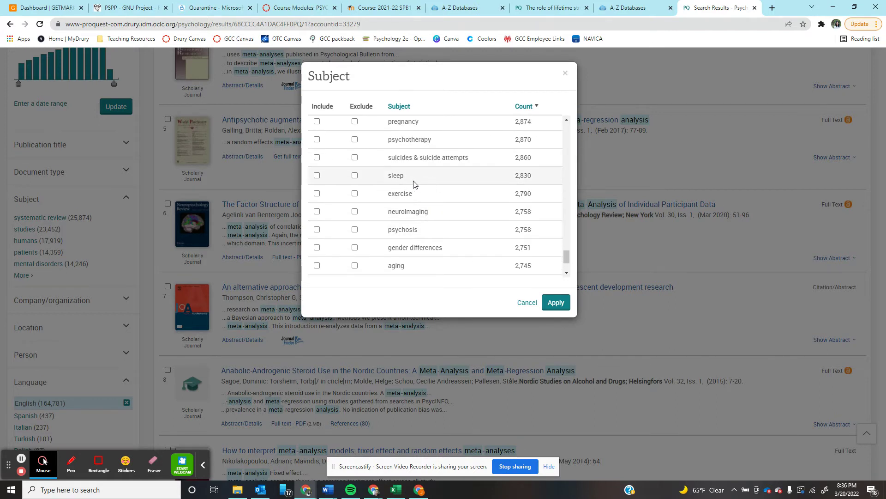
scroll(443, 194, down, 2)
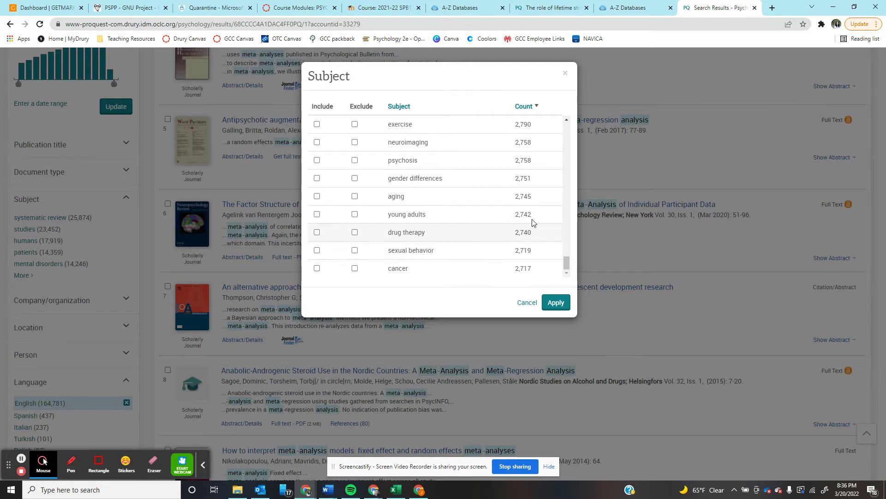
click(562, 303)
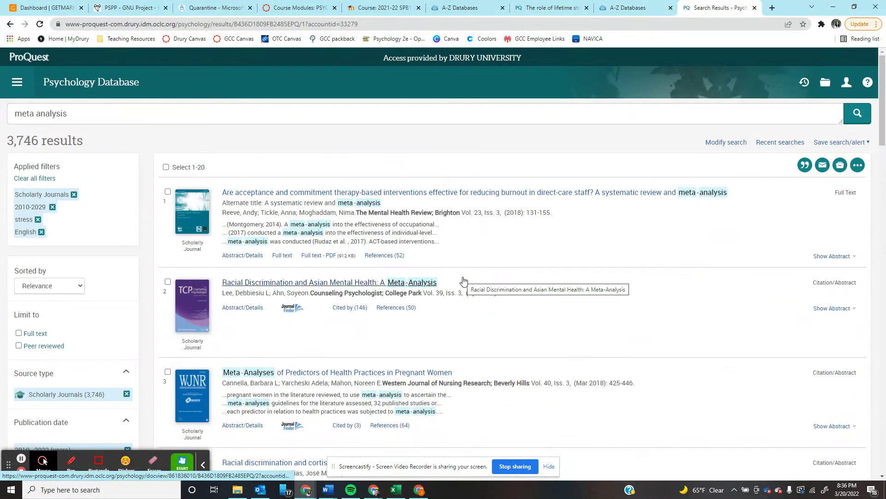
scroll(524, 323, down, 4)
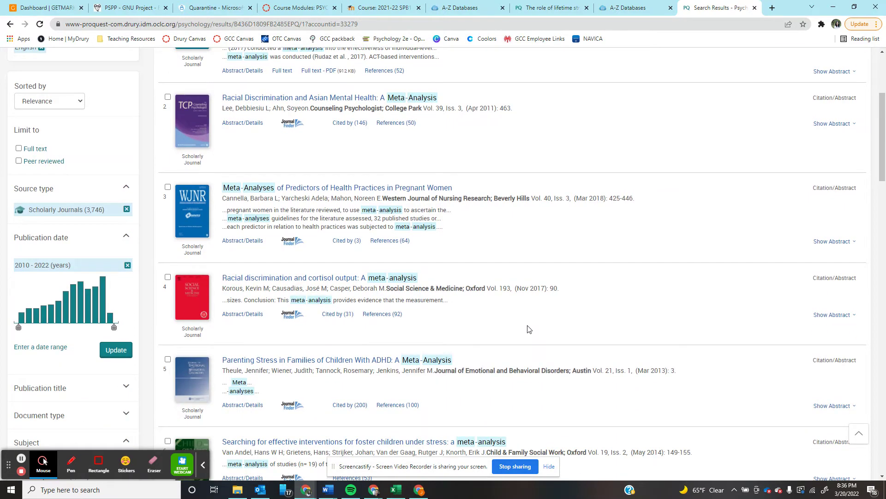
Step: Switch to the open article "The role of lifetime stressors in adult fibromyalgia" and review its abstract from Background to Conclusions
click(552, 8)
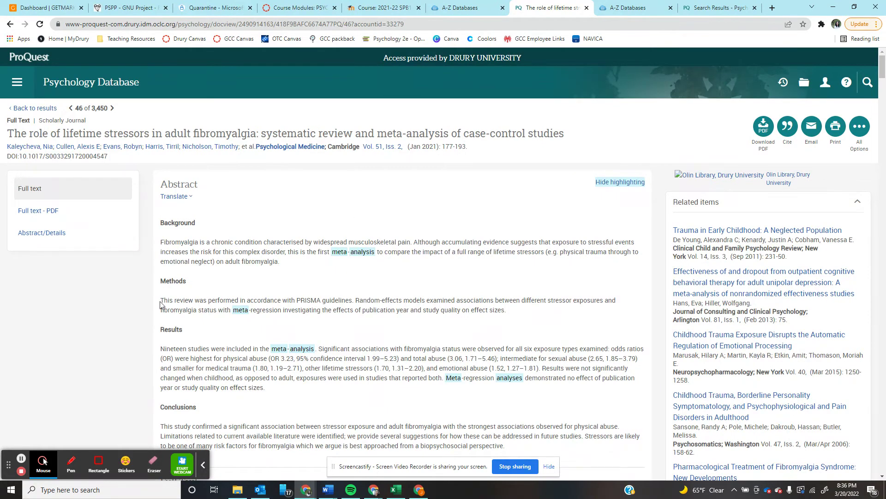
scroll(295, 270, down, 1)
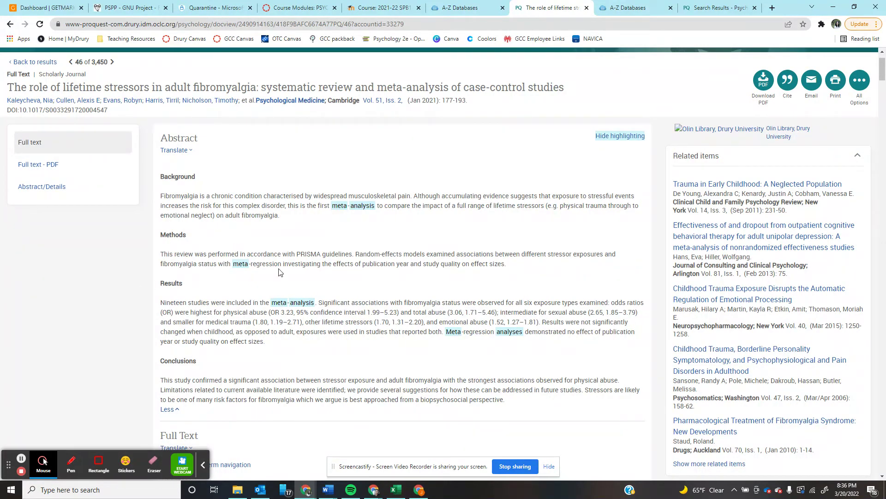
scroll(208, 286, down, 1)
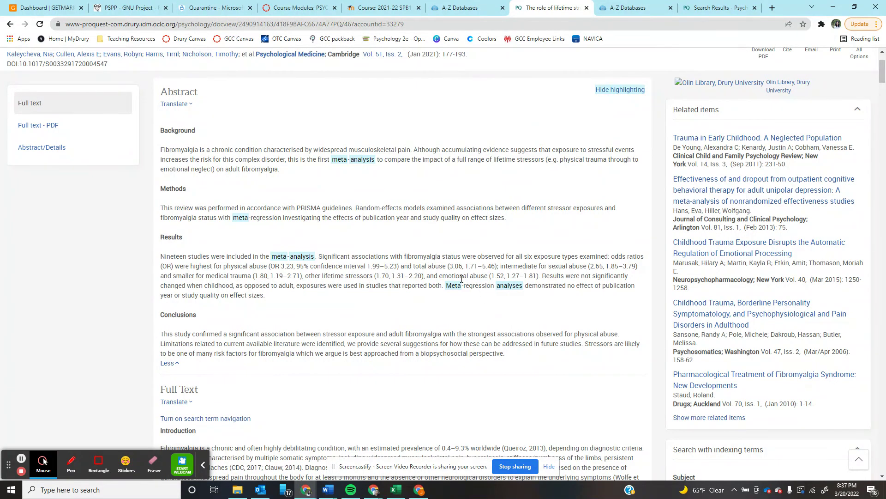
scroll(480, 297, down, 1)
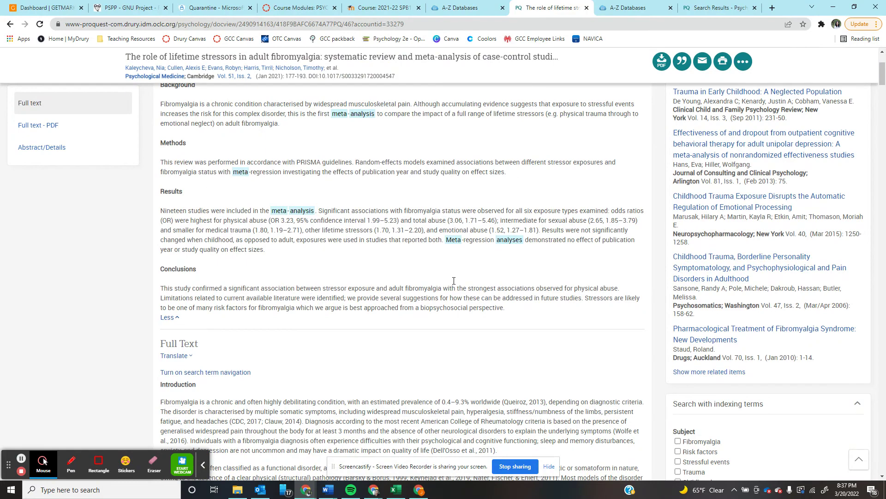
scroll(419, 254, up, 2)
scroll(356, 293, down, 4)
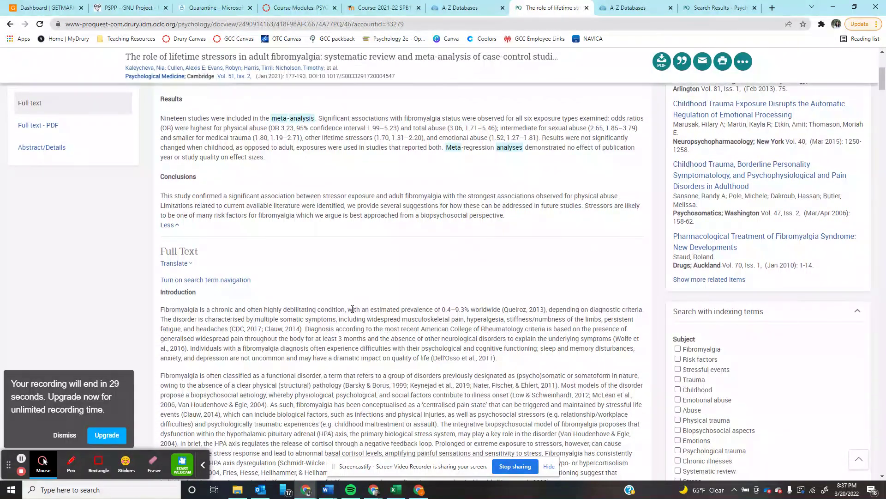
Step: Examine the article's Method section, including search strategy, eligibility criteria, data extraction and statistical analysis
scroll(365, 289, down, 6)
scroll(349, 319, down, 8)
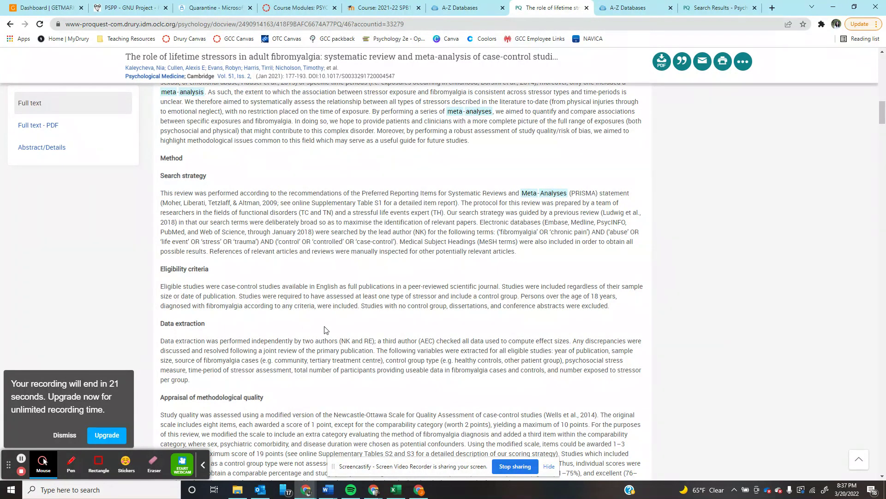
scroll(390, 318, down, 1)
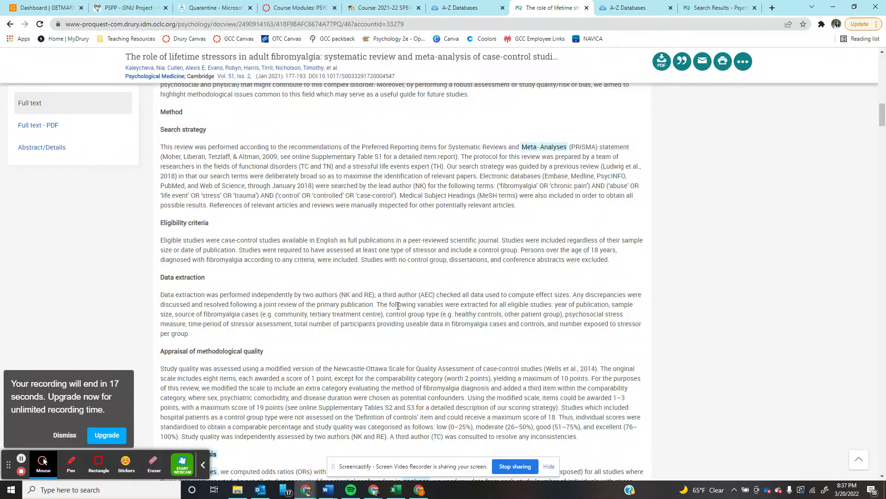
scroll(398, 305, down, 6)
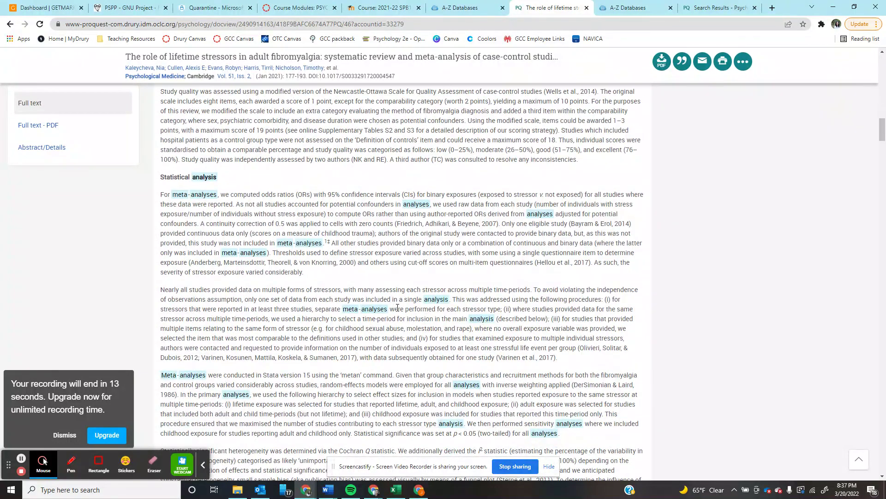
scroll(398, 308, down, 1)
scroll(398, 308, down, 1)
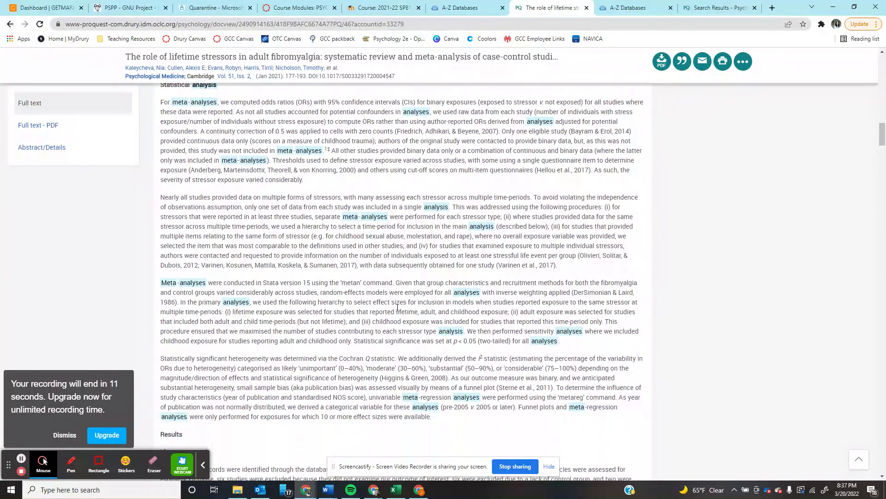
Step: Examine the article's results, from the study characteristics and quality tables through the primary analyses to the conclusions
scroll(397, 308, down, 15)
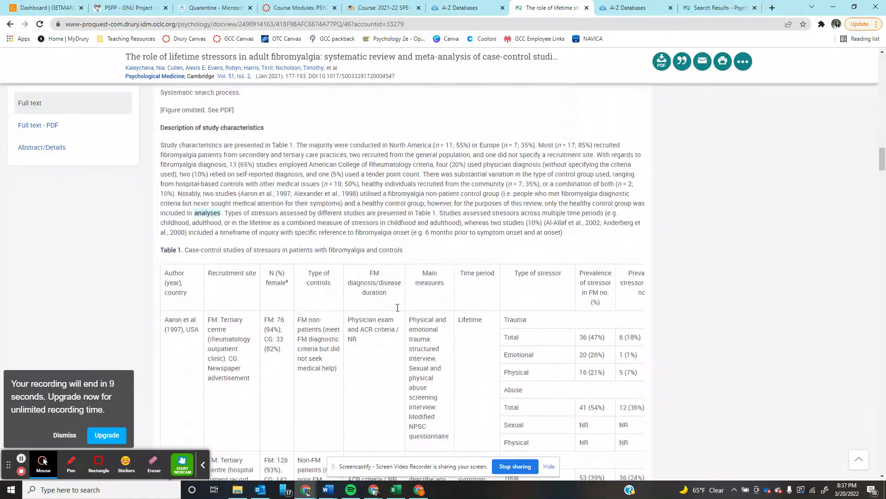
scroll(397, 312, down, 15)
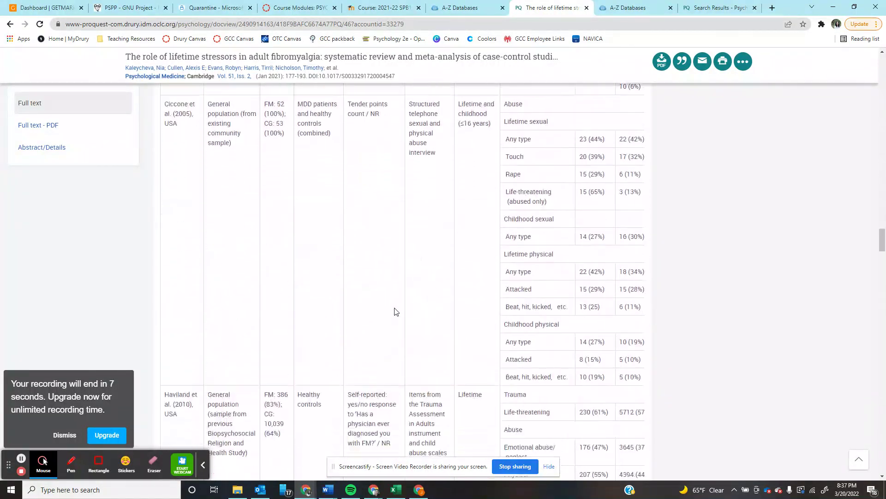
scroll(391, 312, down, 20)
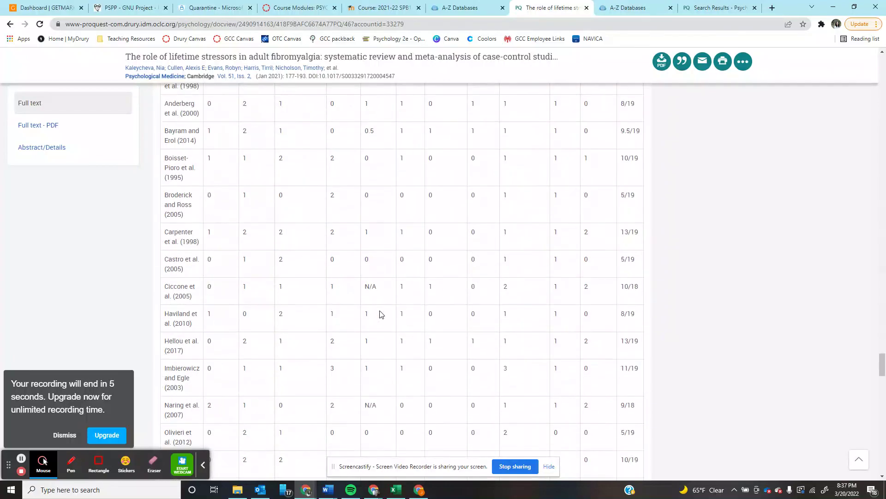
scroll(379, 314, down, 5)
scroll(380, 314, up, 3)
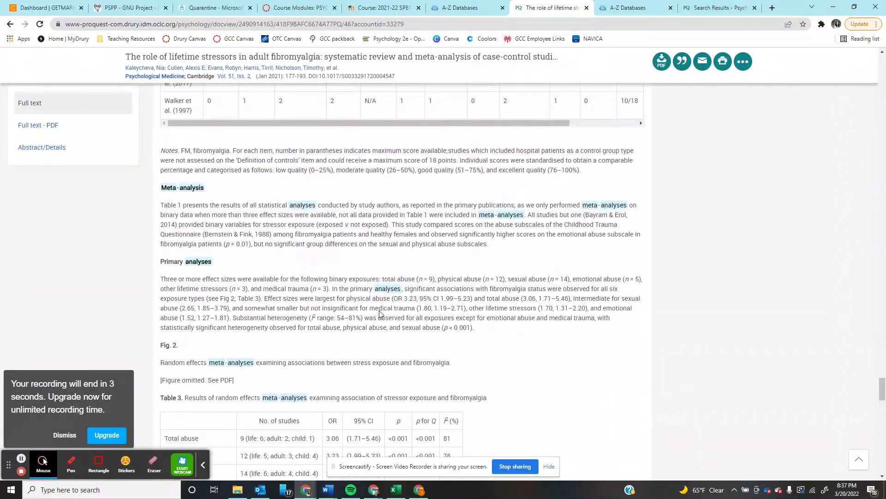
scroll(379, 314, down, 8)
scroll(380, 313, down, 12)
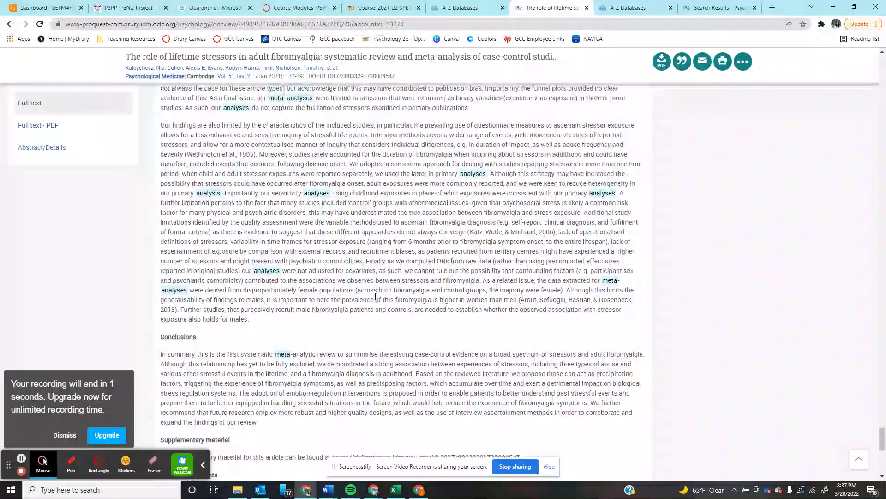